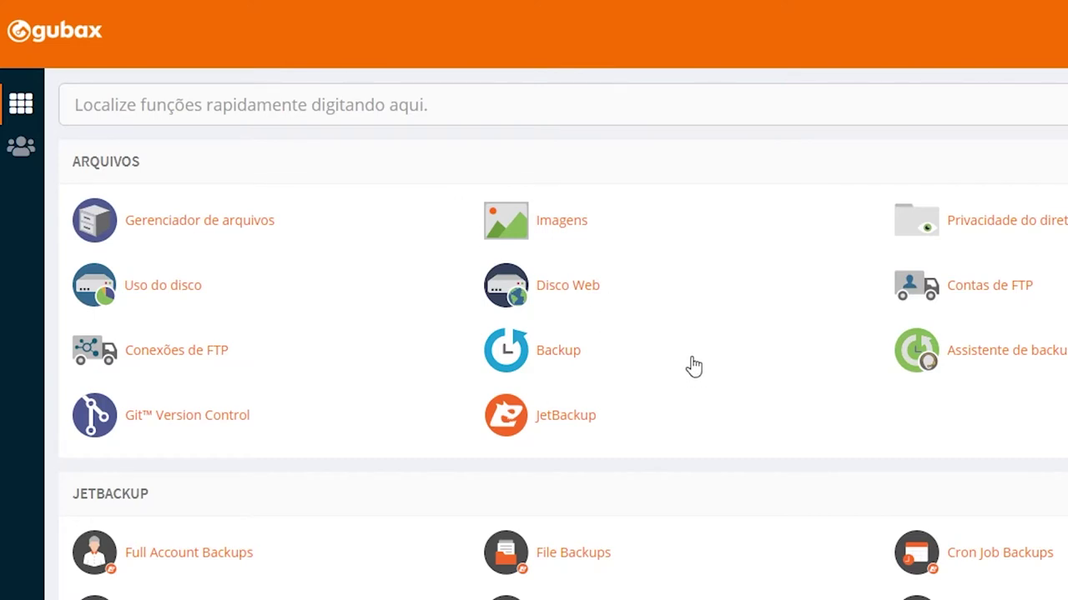
Scroll to the Email section and open Contas de email to list the existing accounts
scroll(694, 364, "down", 8)
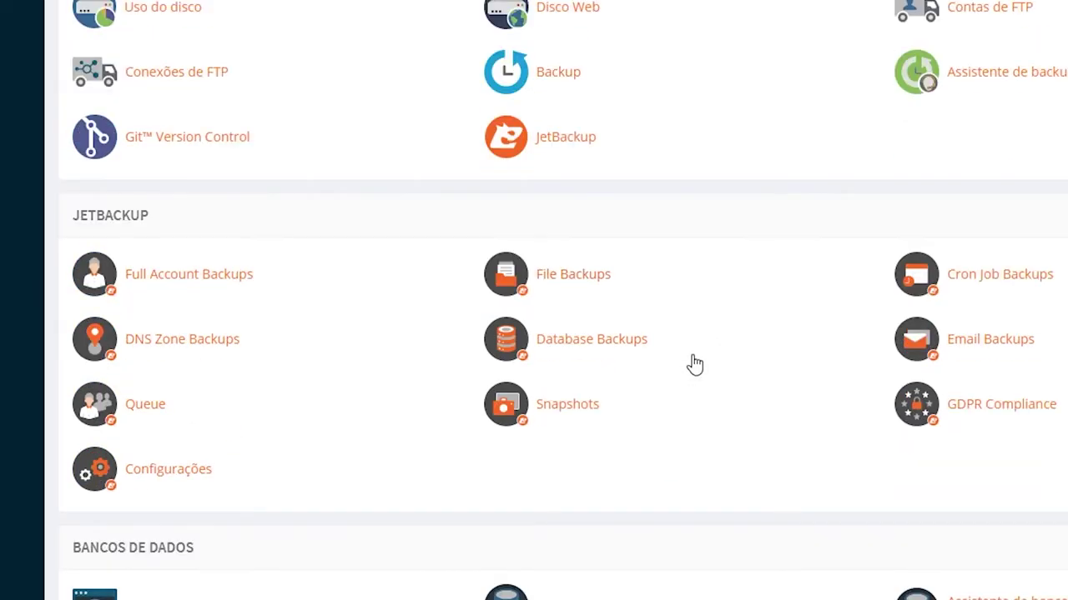
scroll(216, 467, "down", 2)
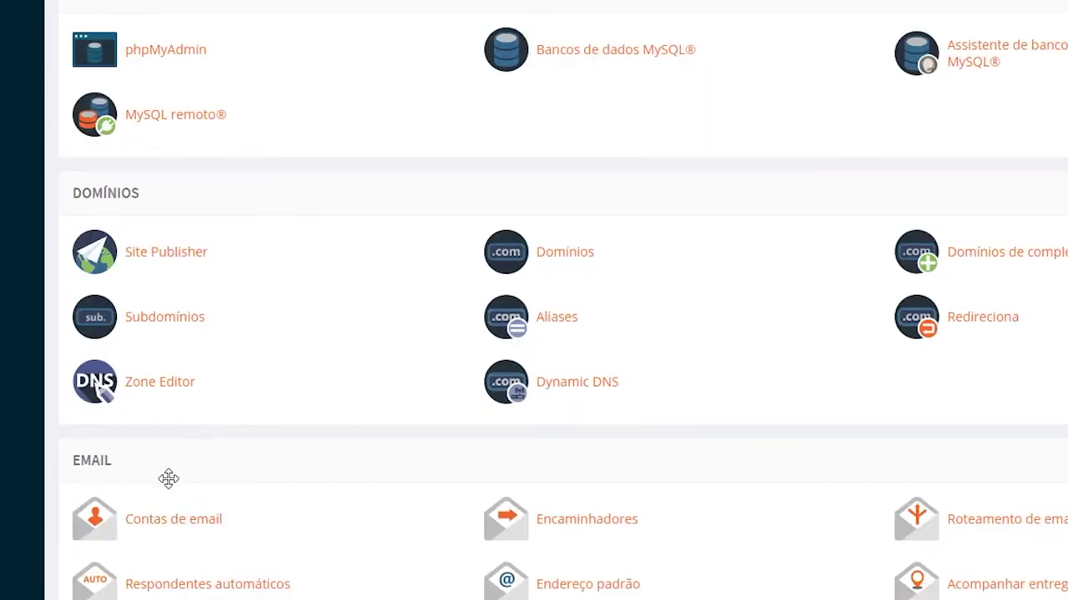
left_click(182, 534)
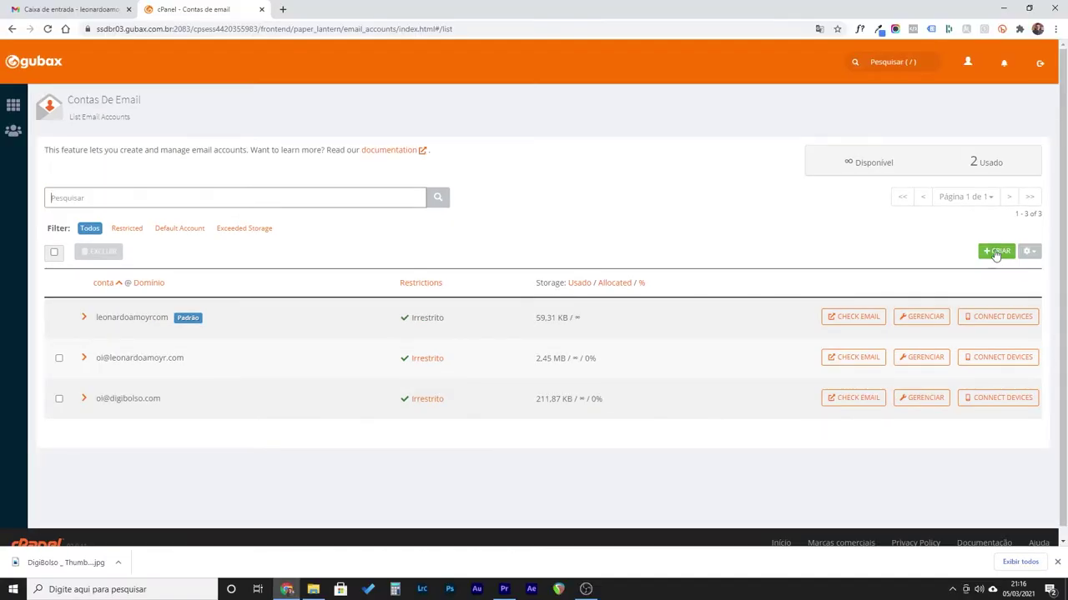
left_click(994, 253)
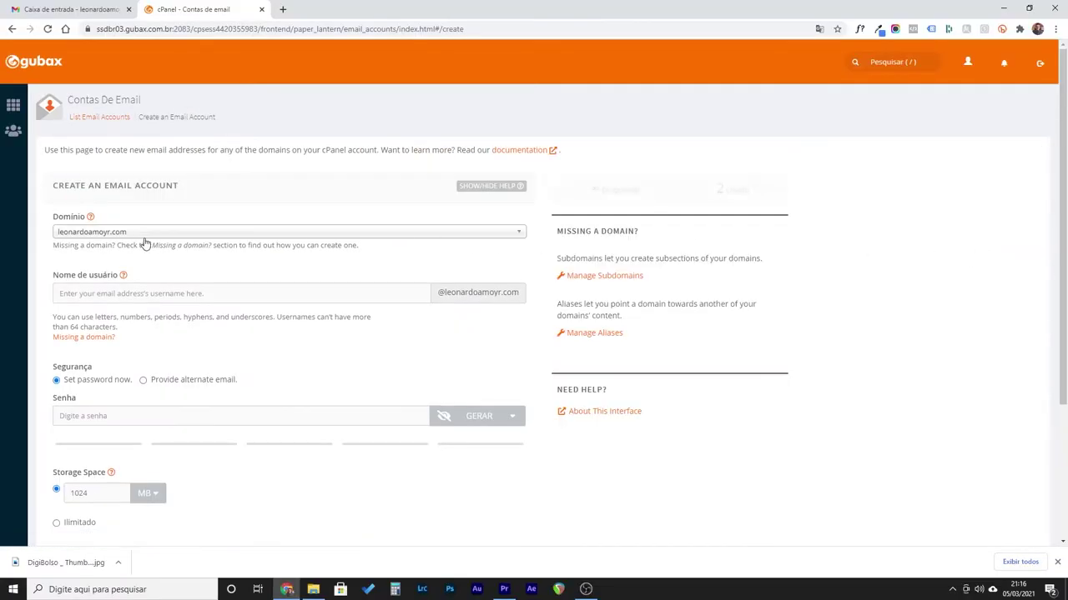
left_click(90, 235)
left_click(75, 243)
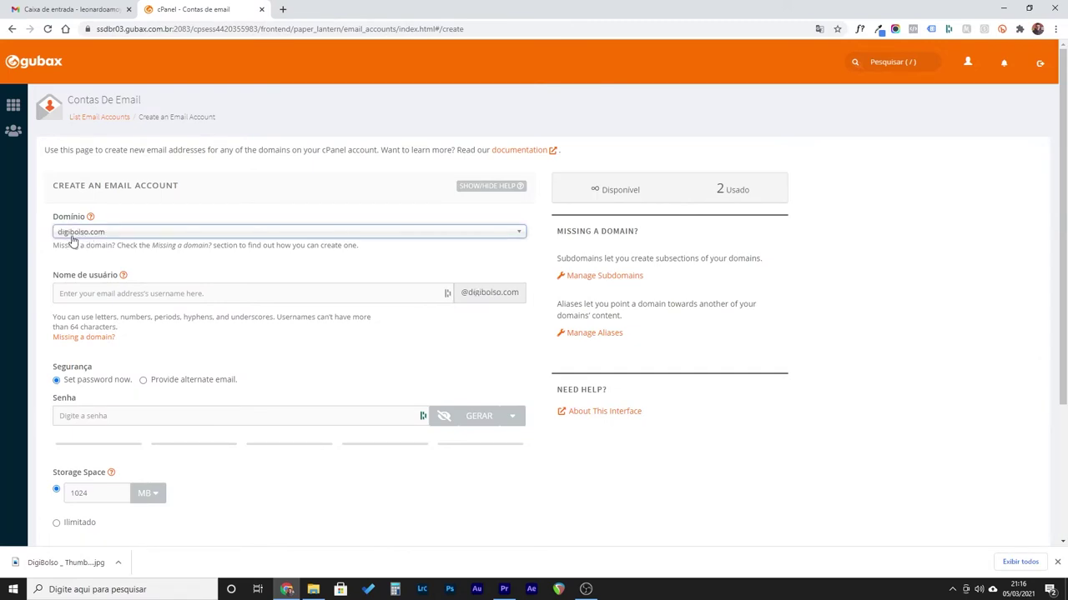
left_click(86, 296)
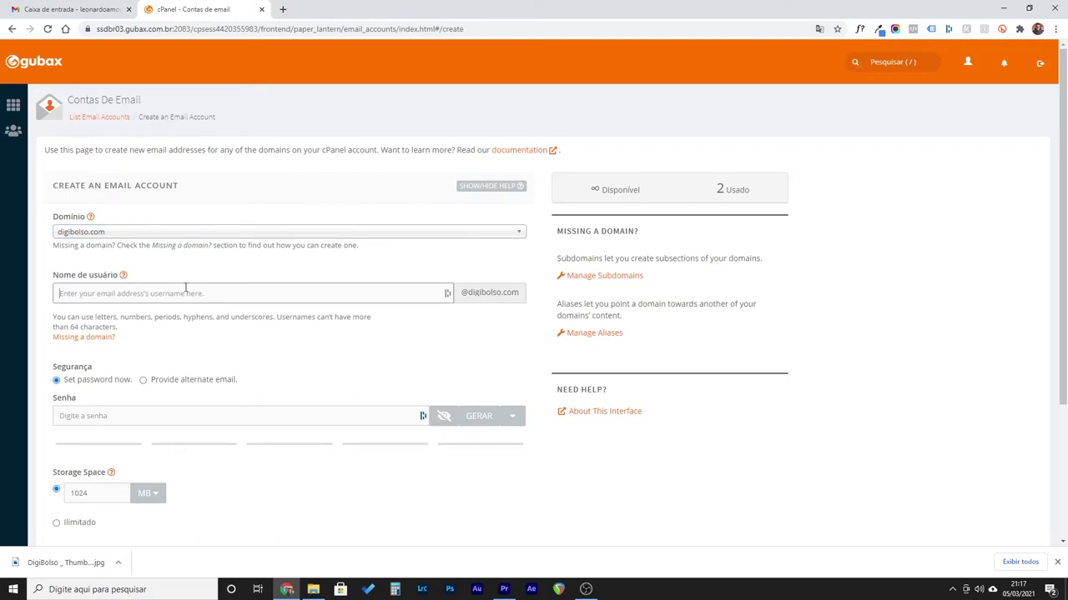
scroll(217, 346, "down", 1)
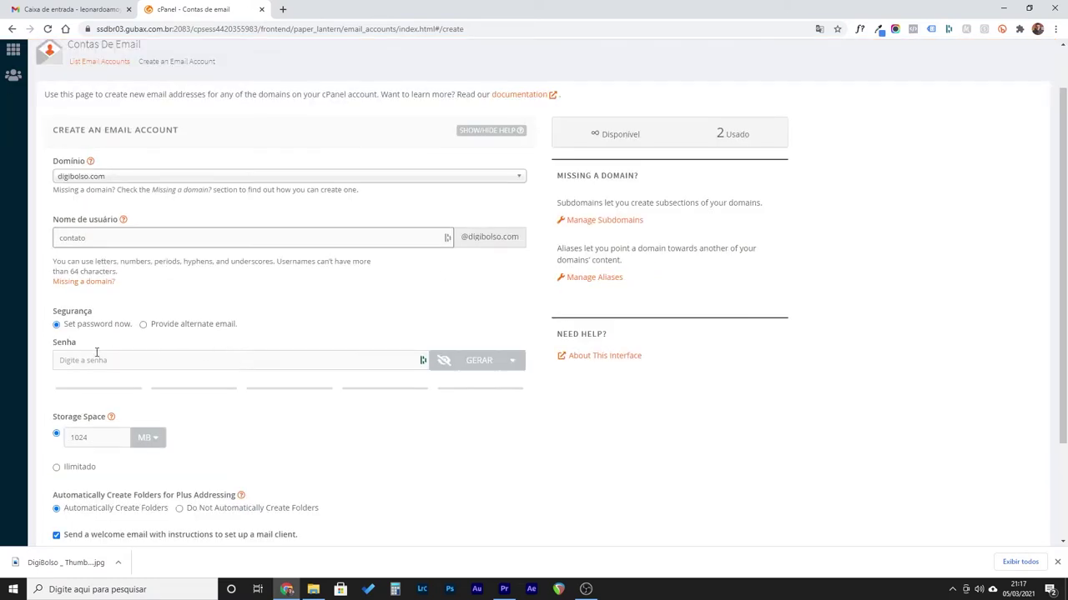
left_click(163, 360)
key("ctrl+v")
scroll(60, 408, "down", 1)
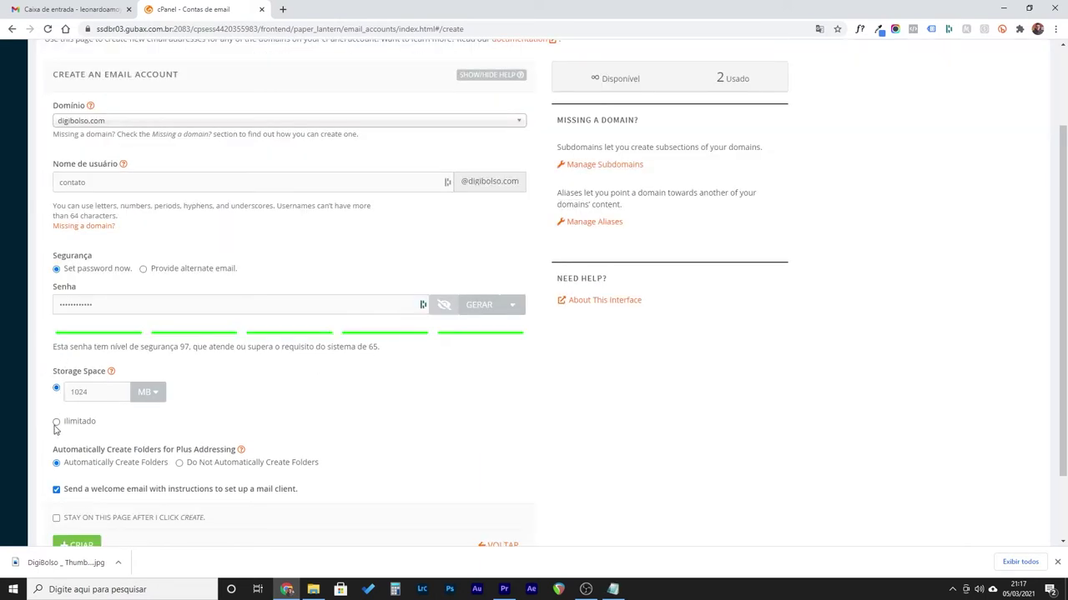
Choose Ilimitado storage, no automatic plus-addressing folders and no welcome email, then create the account
left_click(56, 423)
left_click(178, 462)
left_click(56, 513)
scroll(56, 513, "down", 2)
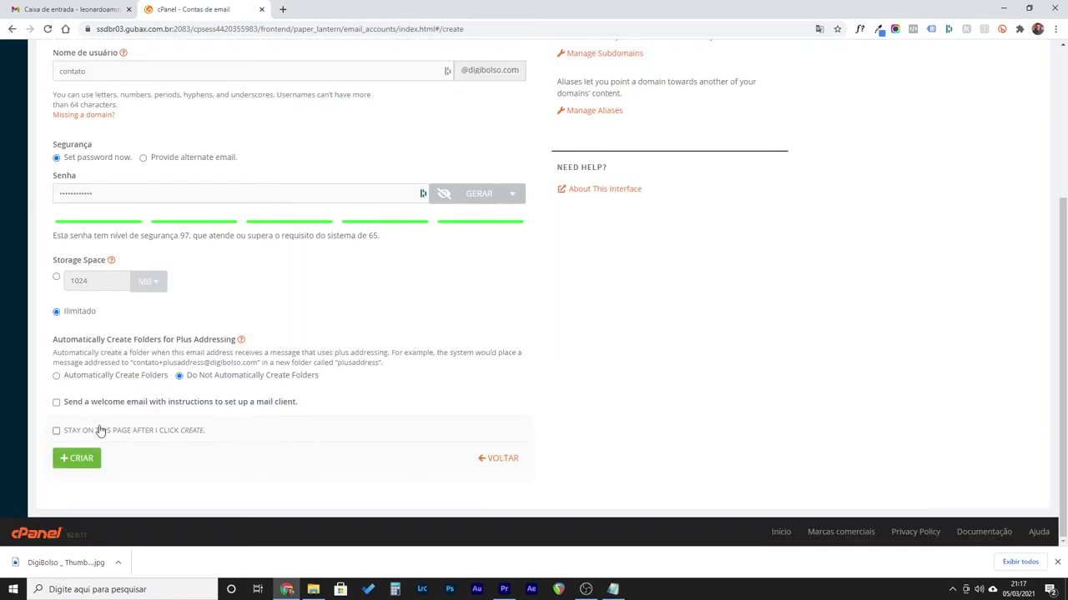
scroll(100, 429, "up", 1)
scroll(86, 433, "down", 1)
left_click(69, 464)
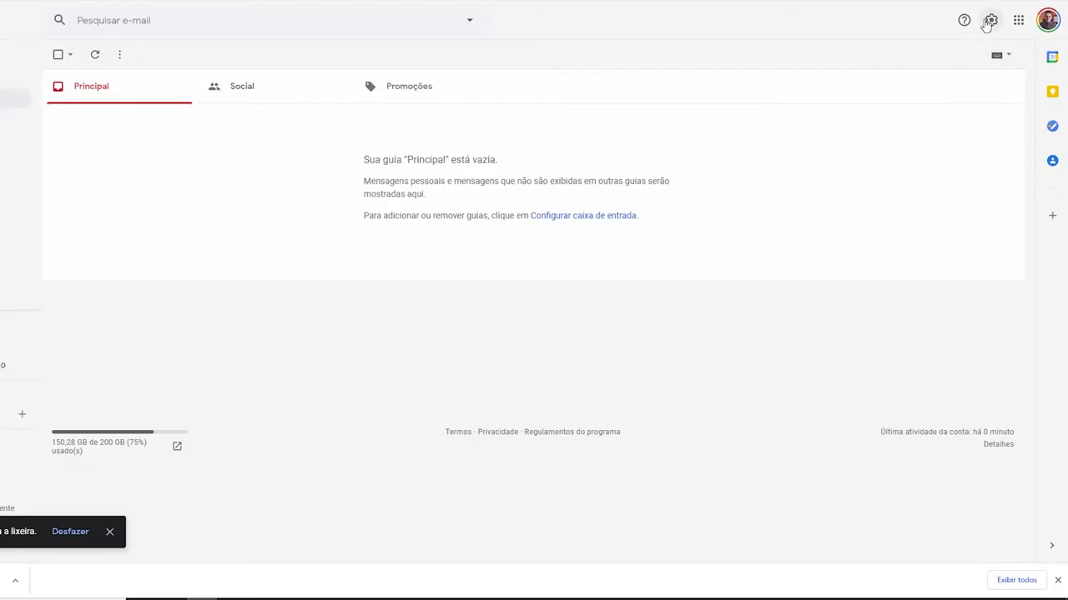
Open Gmail's full settings on the Contas e importação tab
left_click(990, 20)
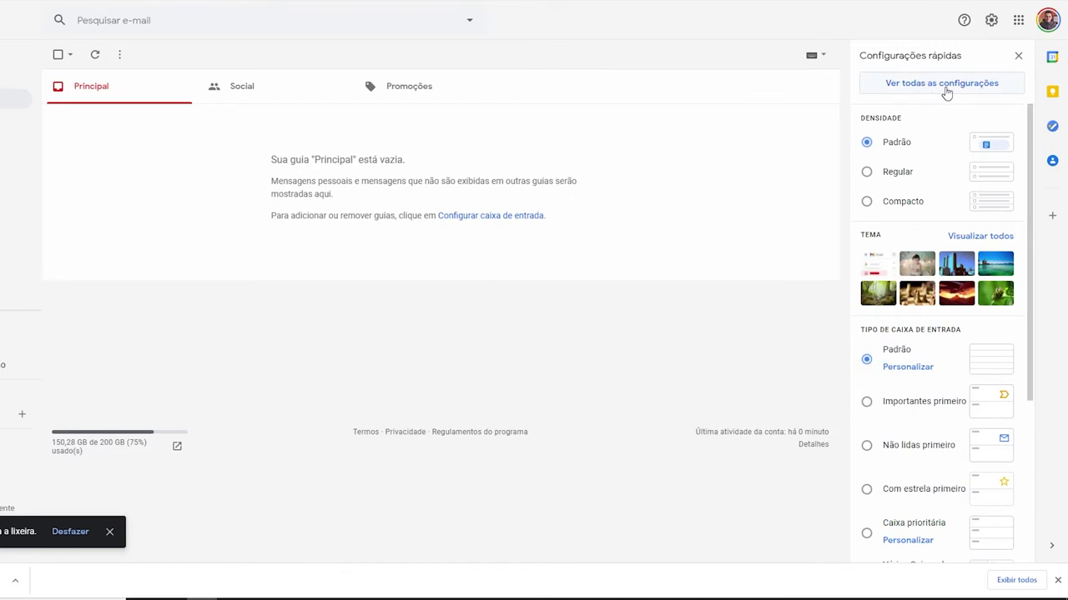
left_click(946, 88)
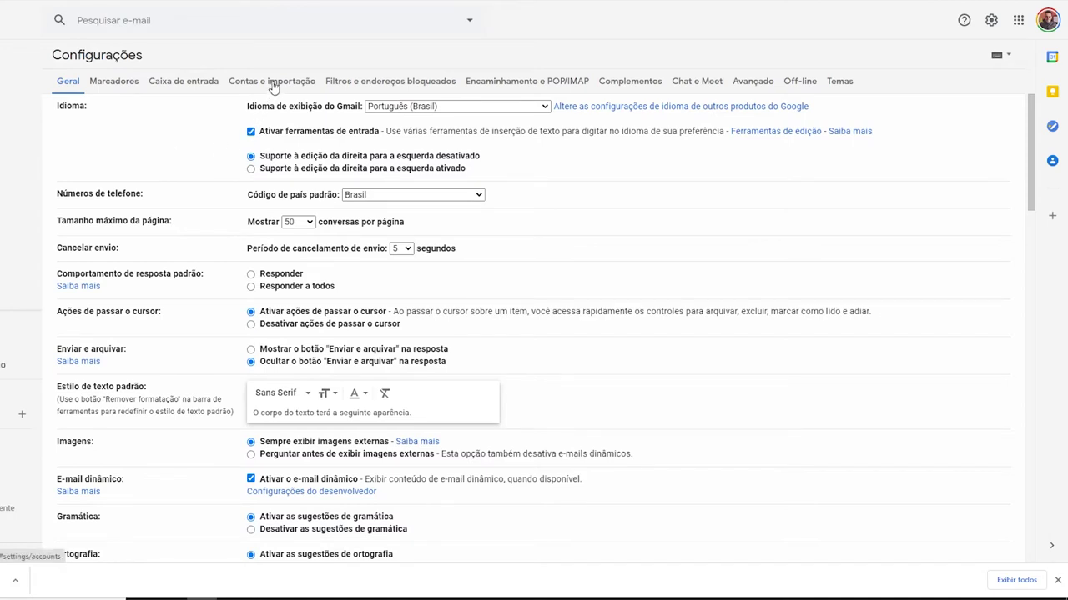
left_click(273, 83)
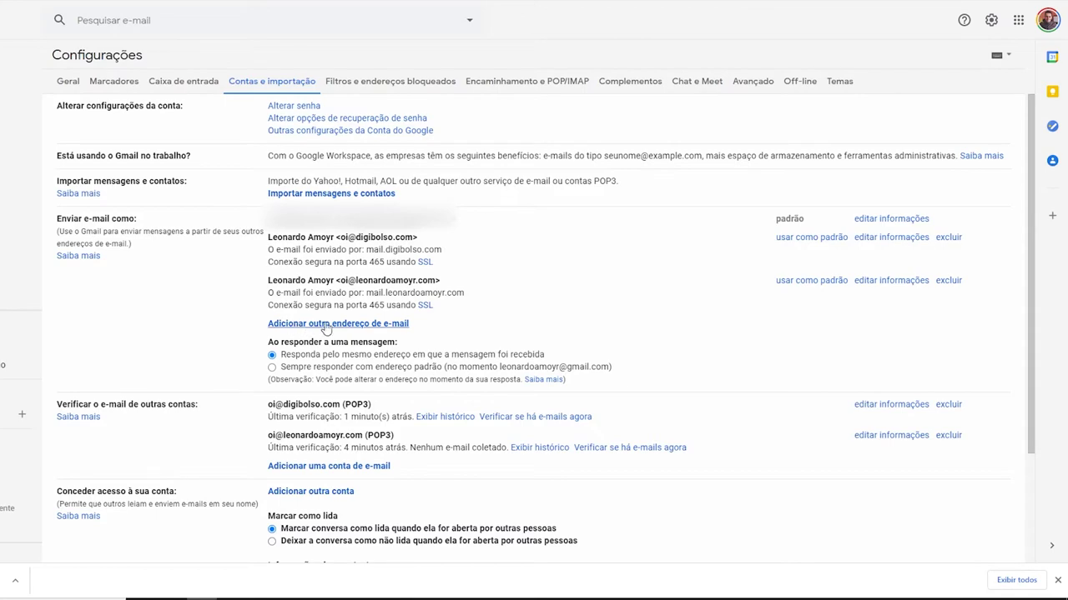
left_click(354, 328)
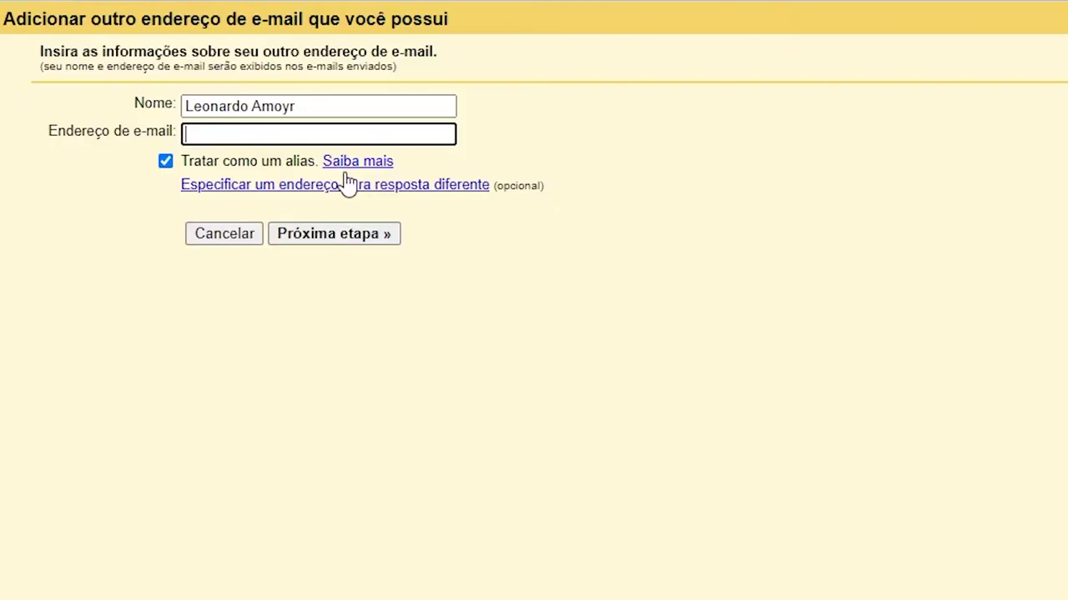
left_click(184, 106)
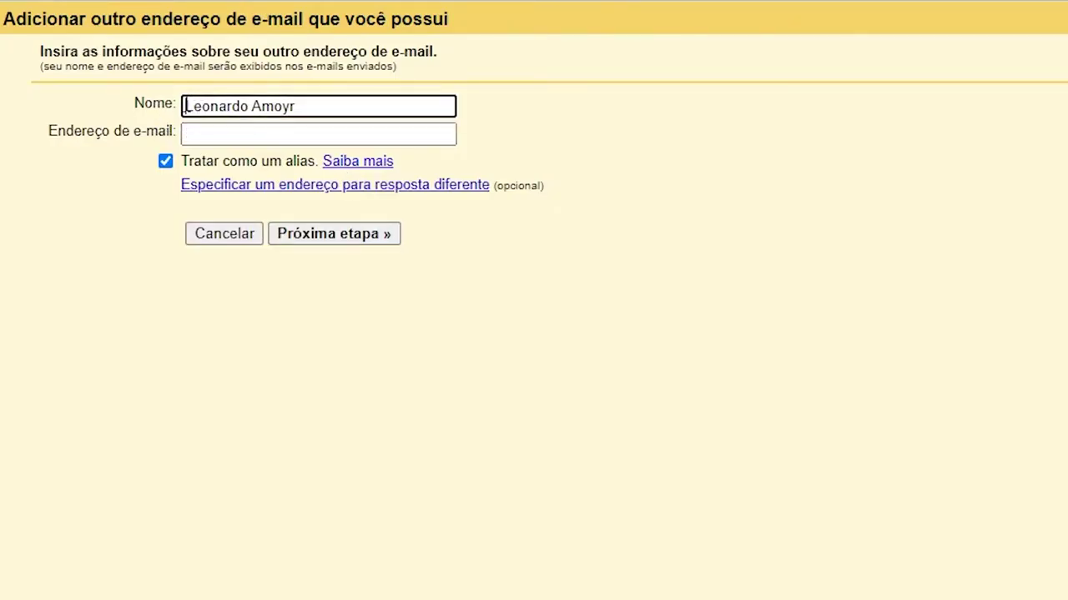
left_click(232, 137)
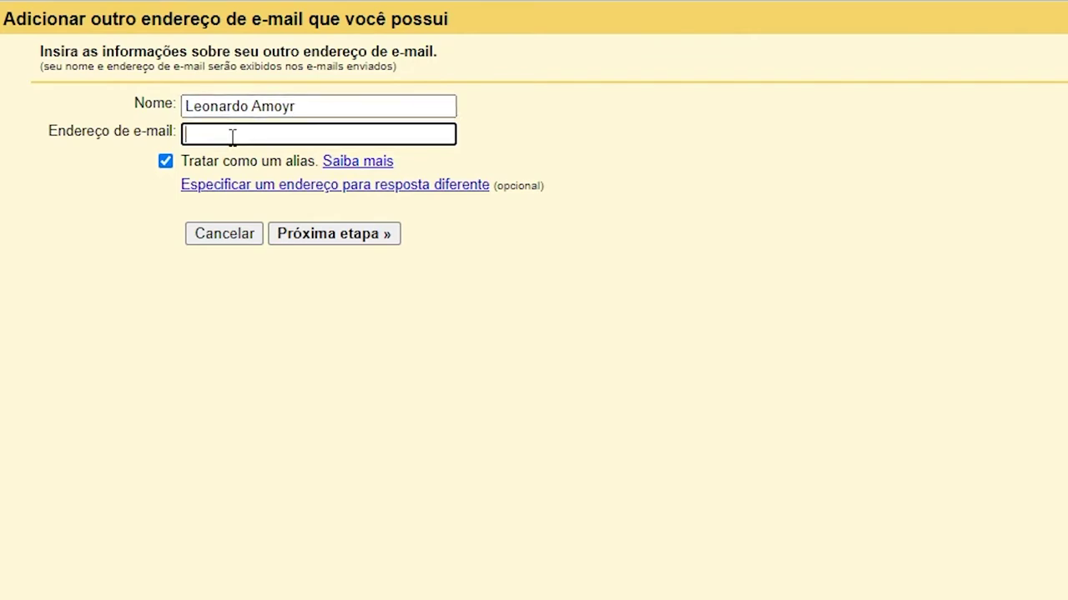
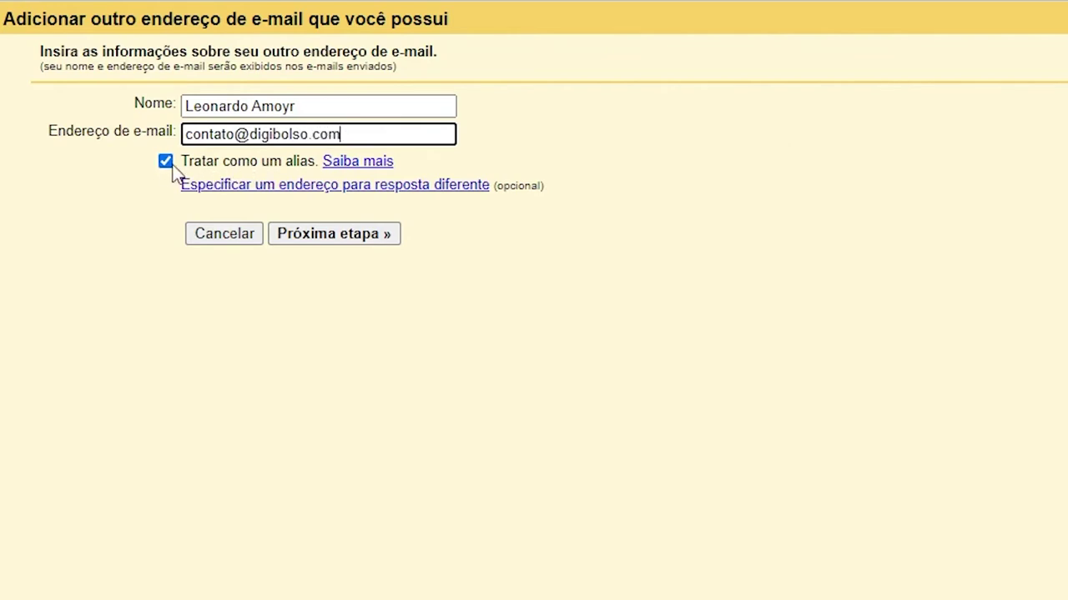
left_click(319, 236)
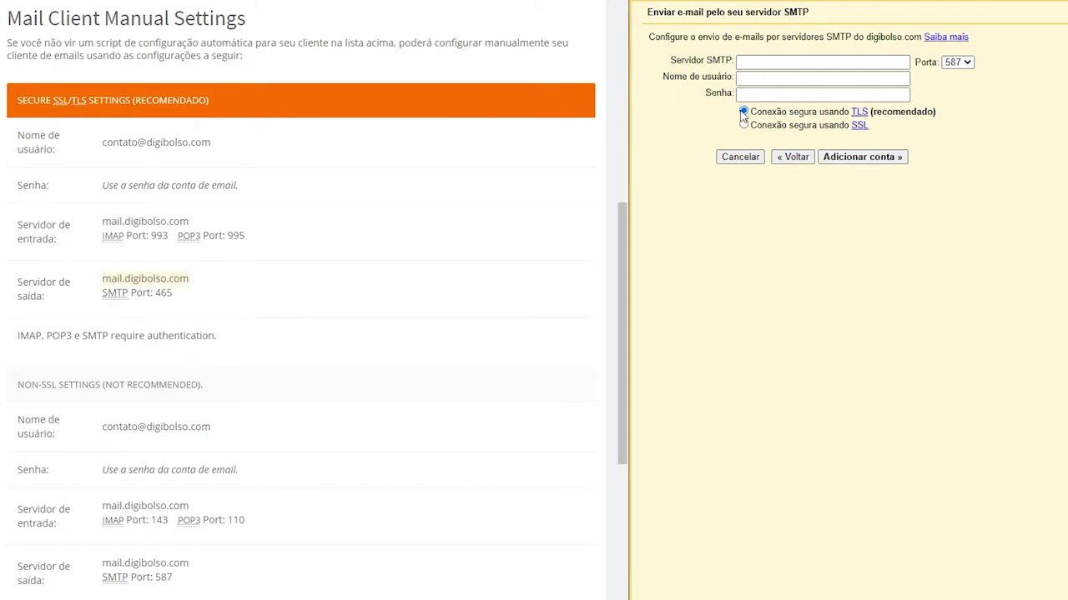
Set the SMTP server to mail.digibolso.com on port 465
left_click(754, 60)
left_click(784, 67)
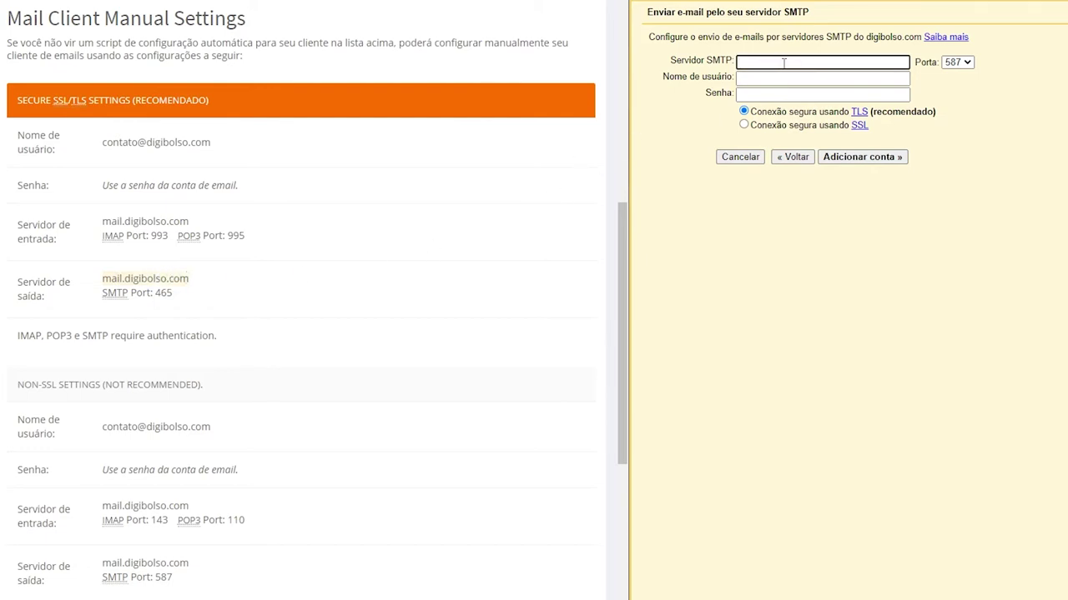
type("mail.digibolso.com")
left_click(956, 62)
left_click(959, 87)
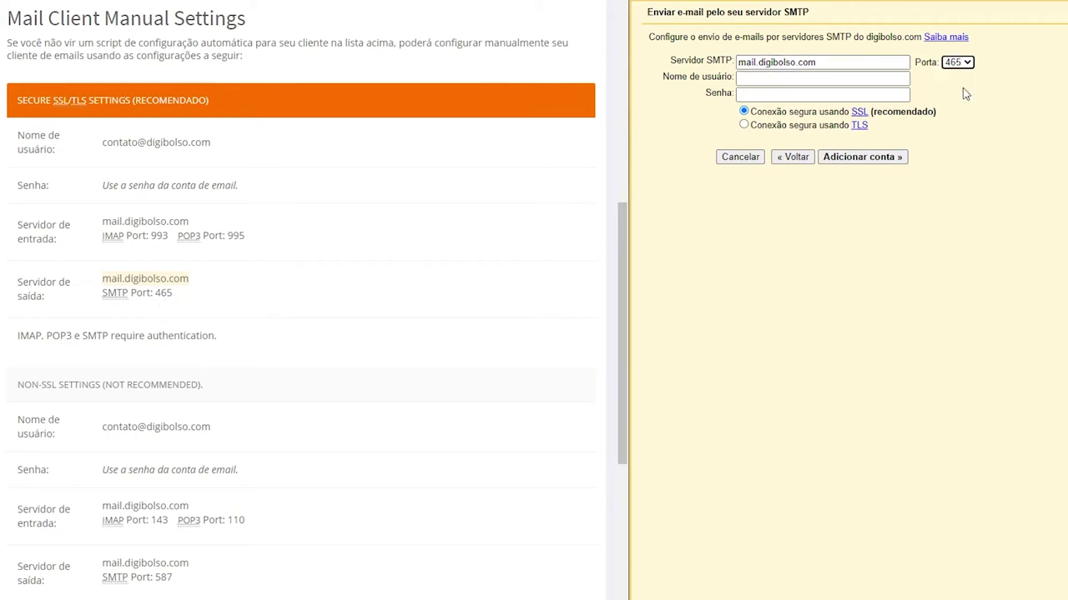
left_click(105, 144)
left_click(768, 78)
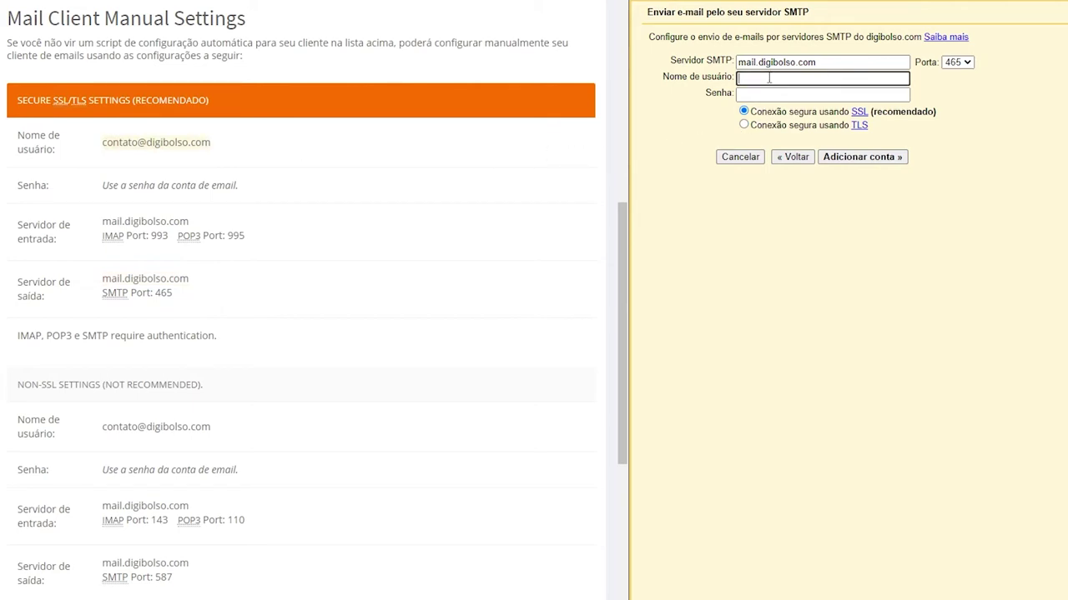
key("ctrl+v")
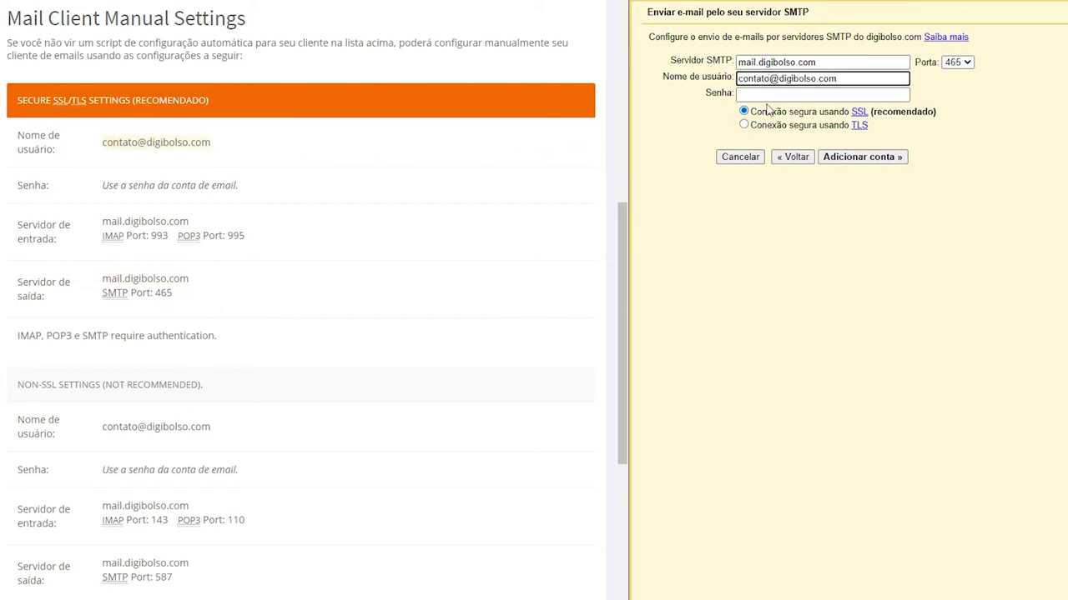
left_click(774, 94)
key("ctrl+v")
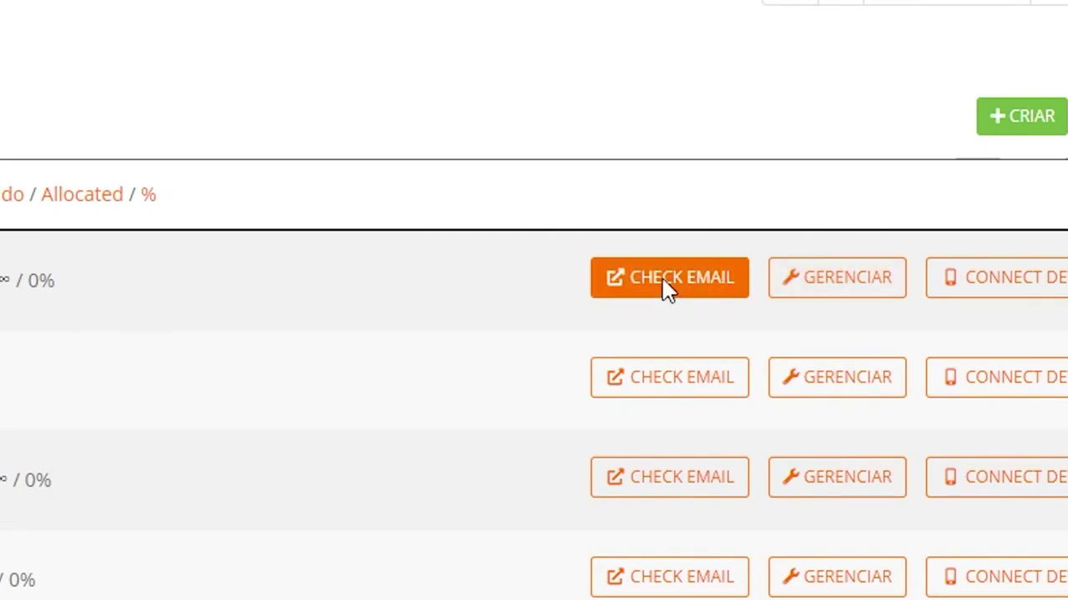
left_click(663, 288)
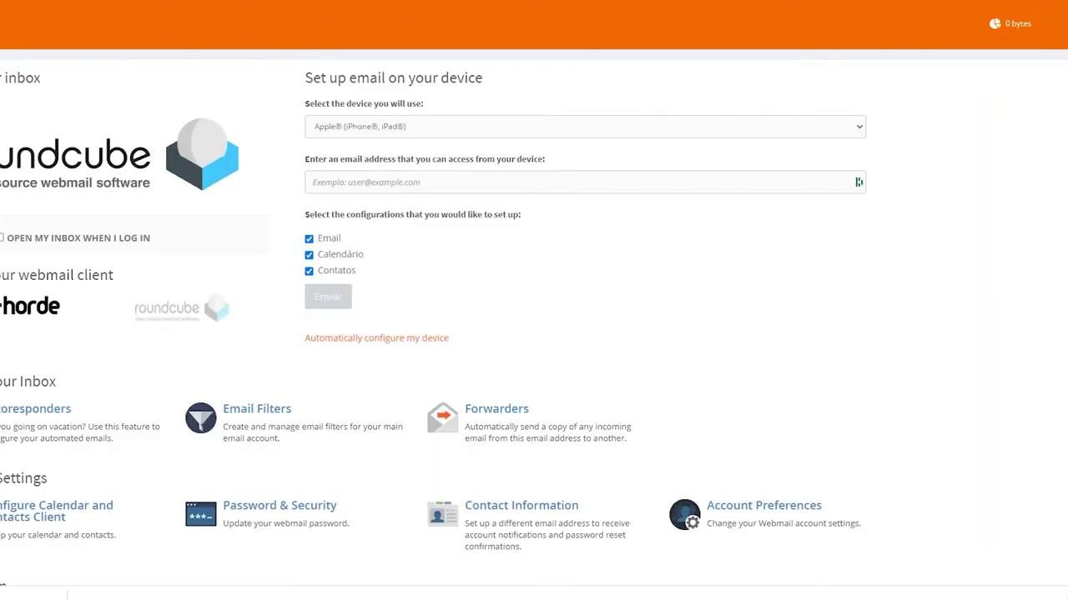
left_click(164, 174)
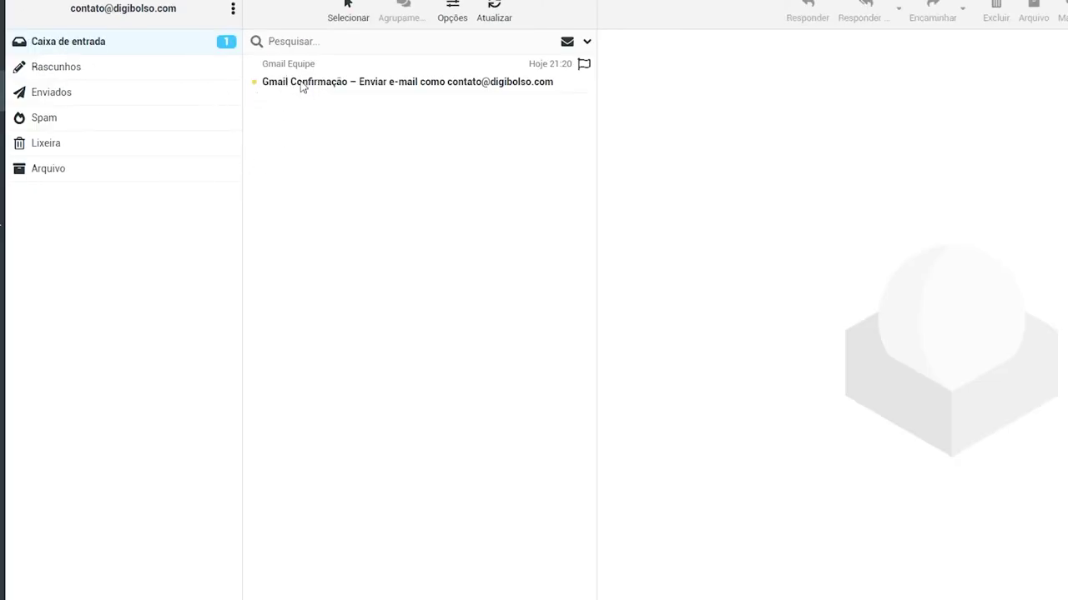
left_click(420, 84)
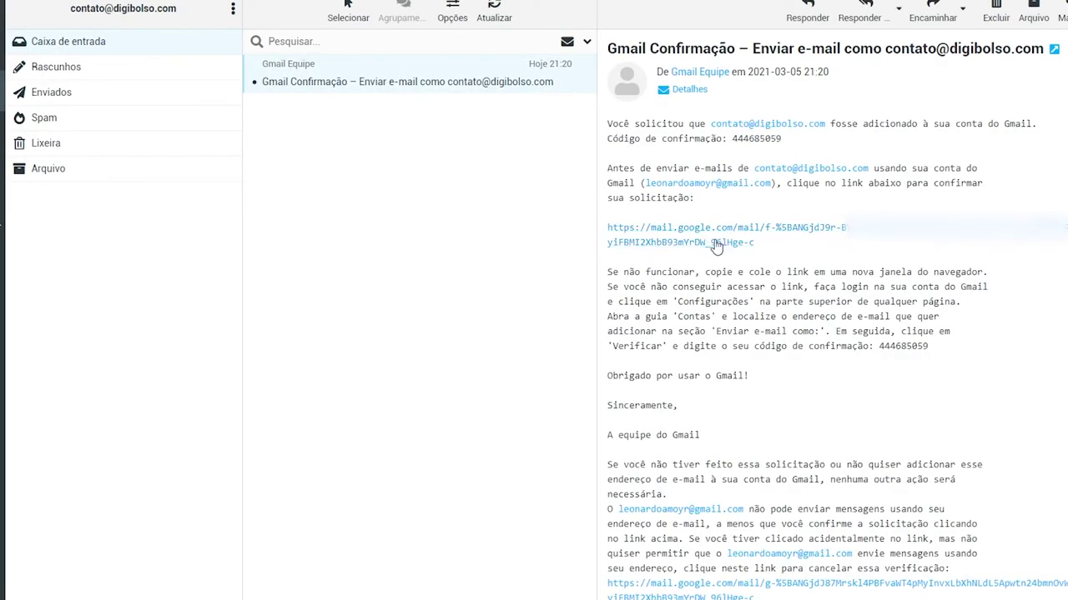
left_click(739, 230)
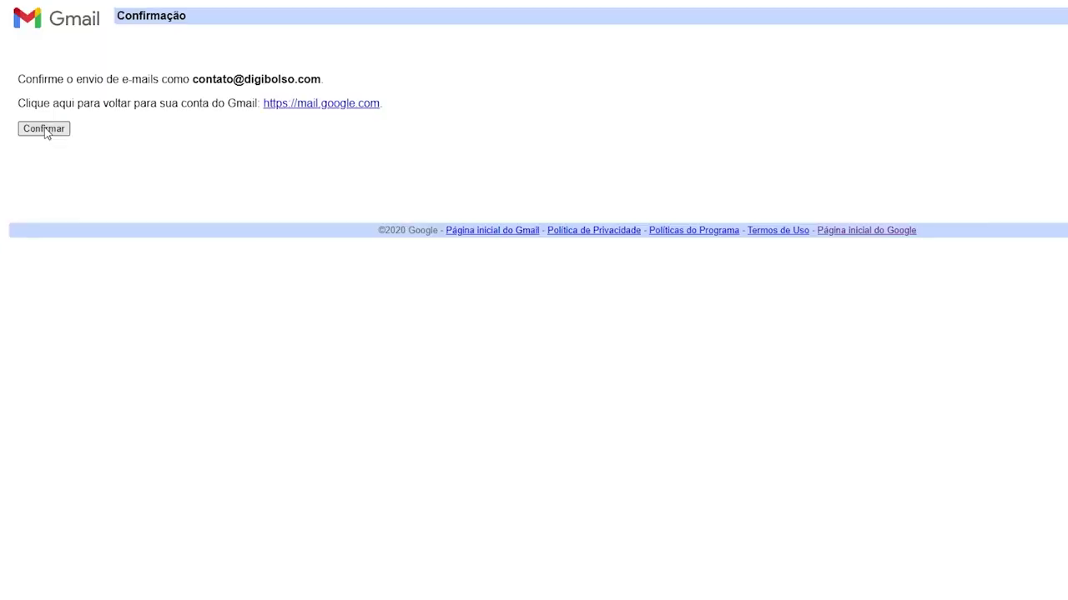
left_click(44, 129)
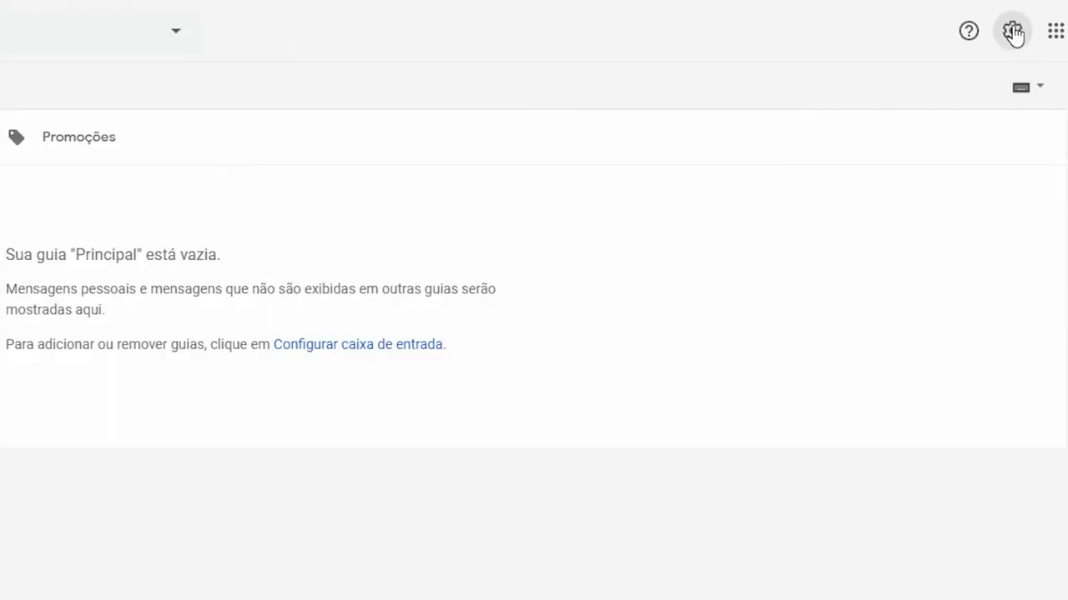
left_click(1012, 33)
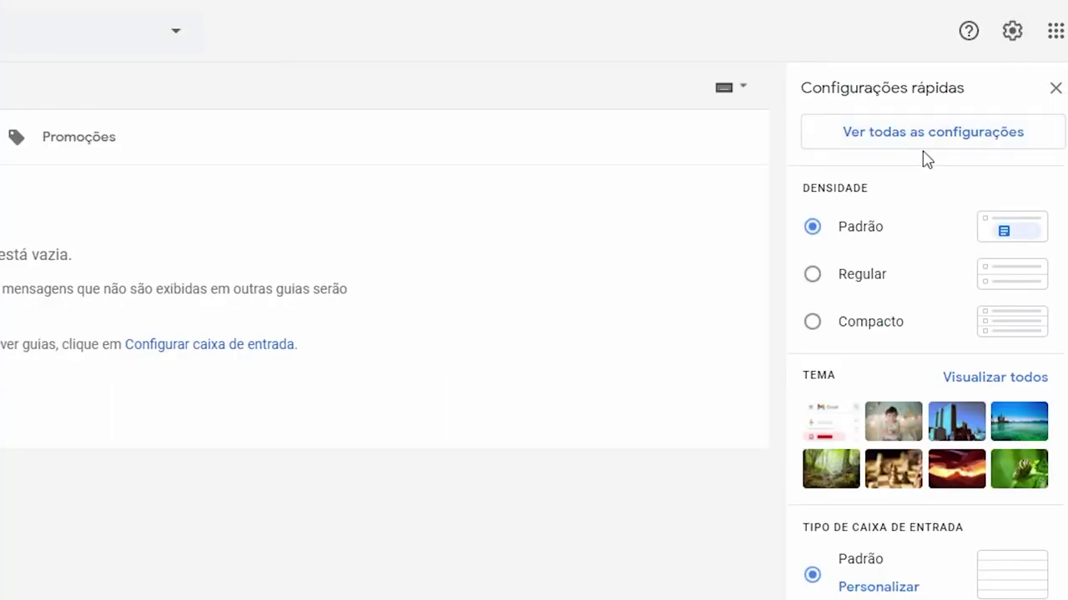
left_click(923, 139)
left_click(282, 51)
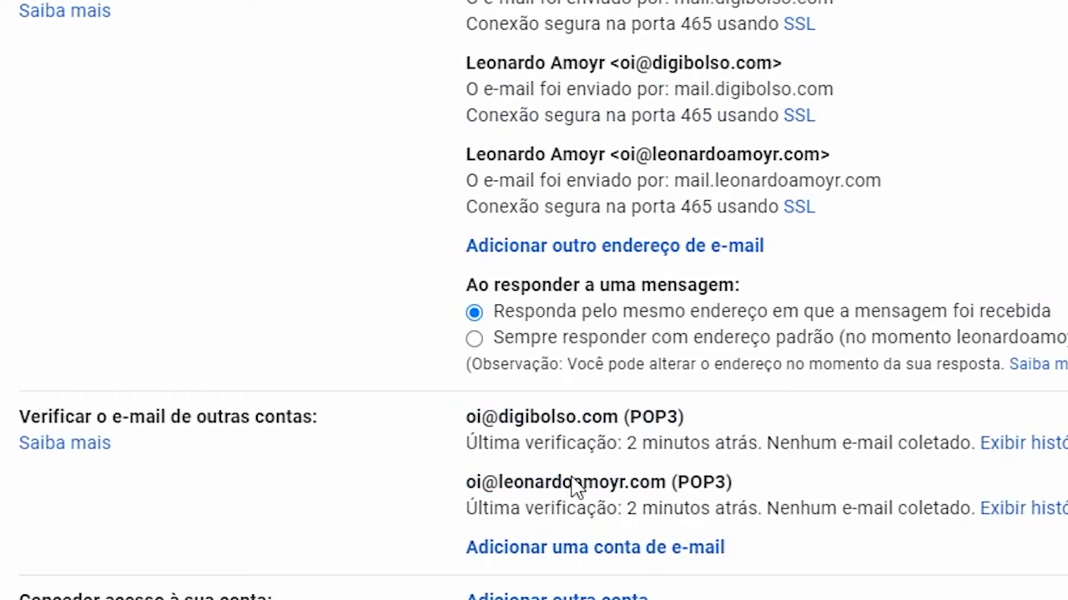
left_click(578, 552)
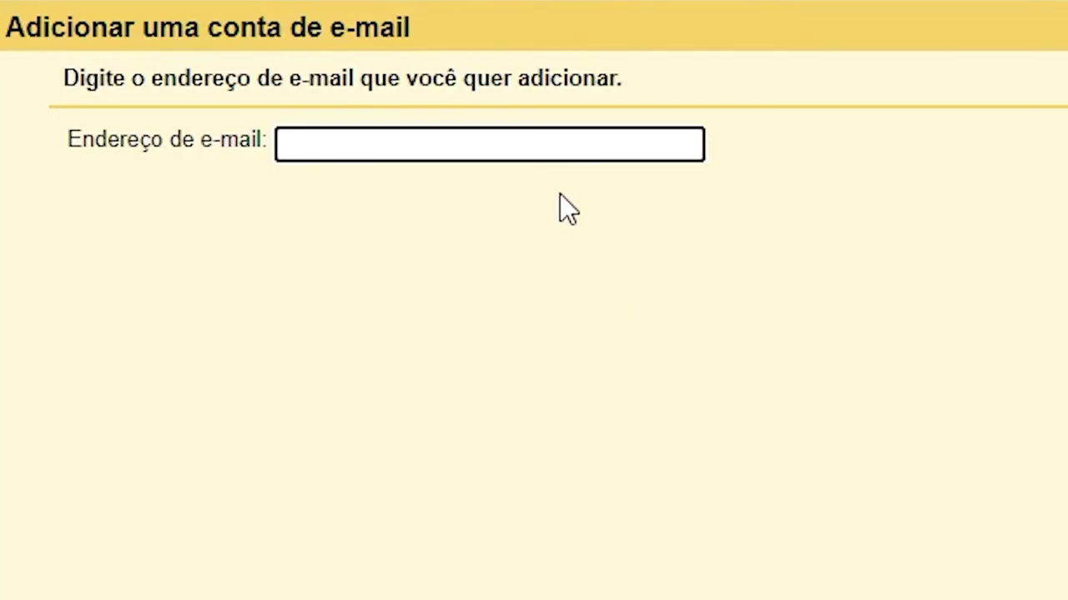
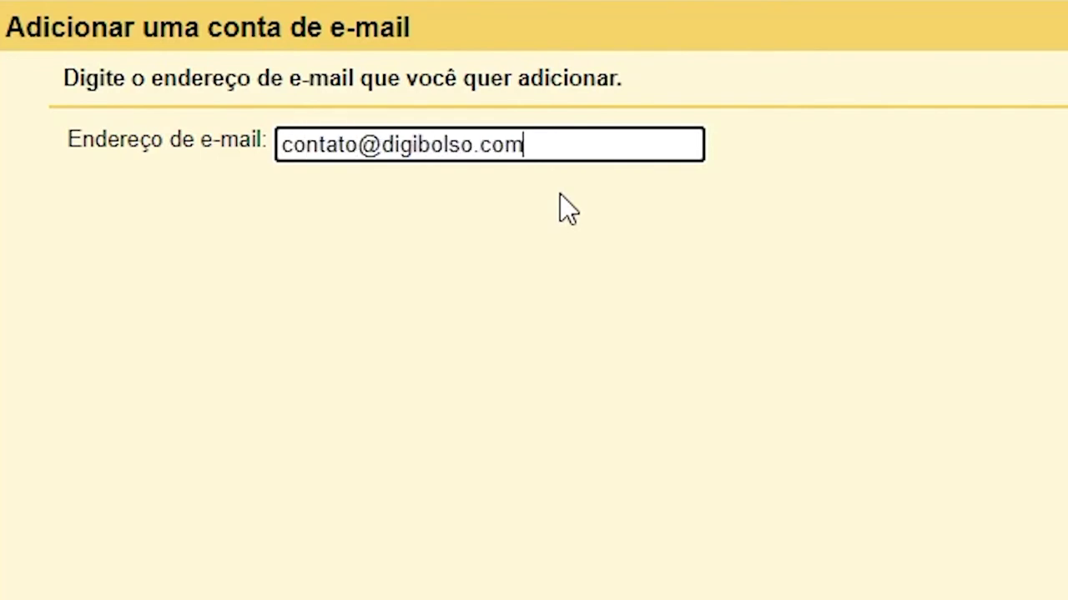
key("Return")
left_click(1043, 157)
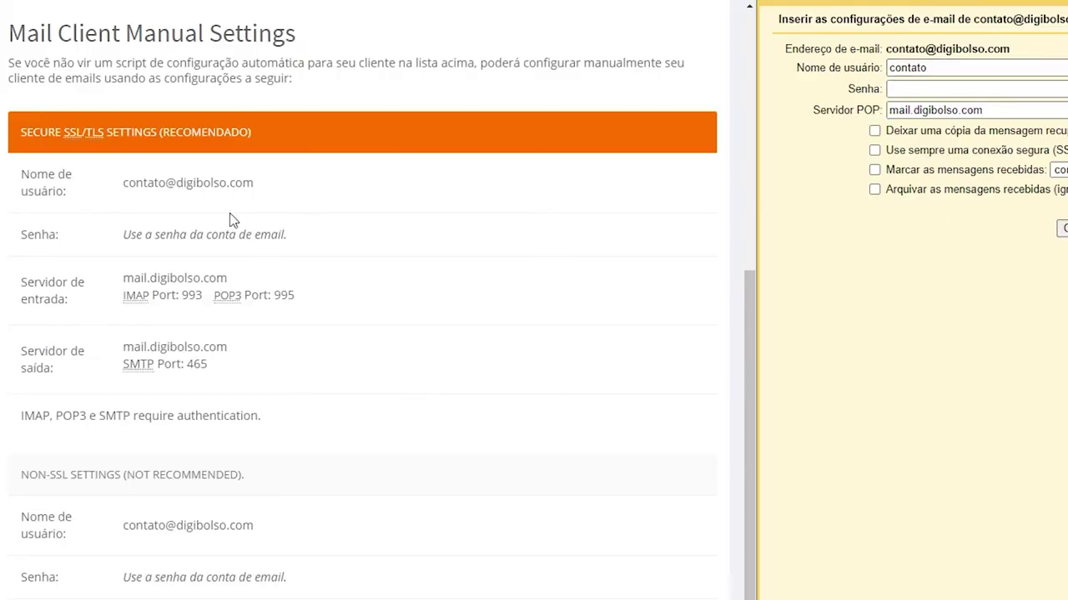
left_click_drag(124, 184, 175, 183)
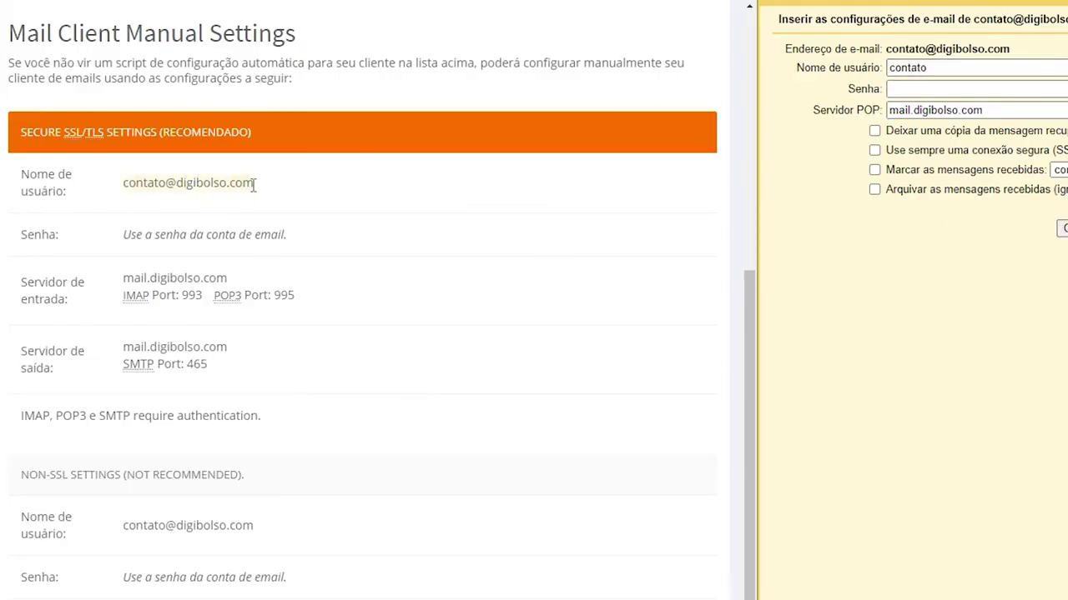
left_click(934, 74)
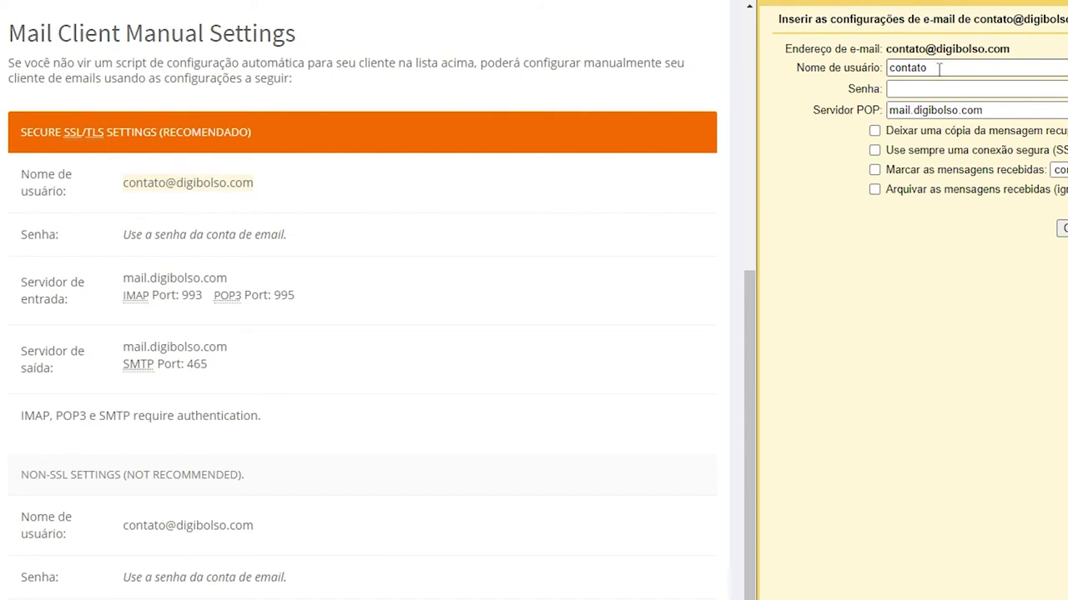
left_click_drag(938, 69, 891, 72)
key("ctrl+v")
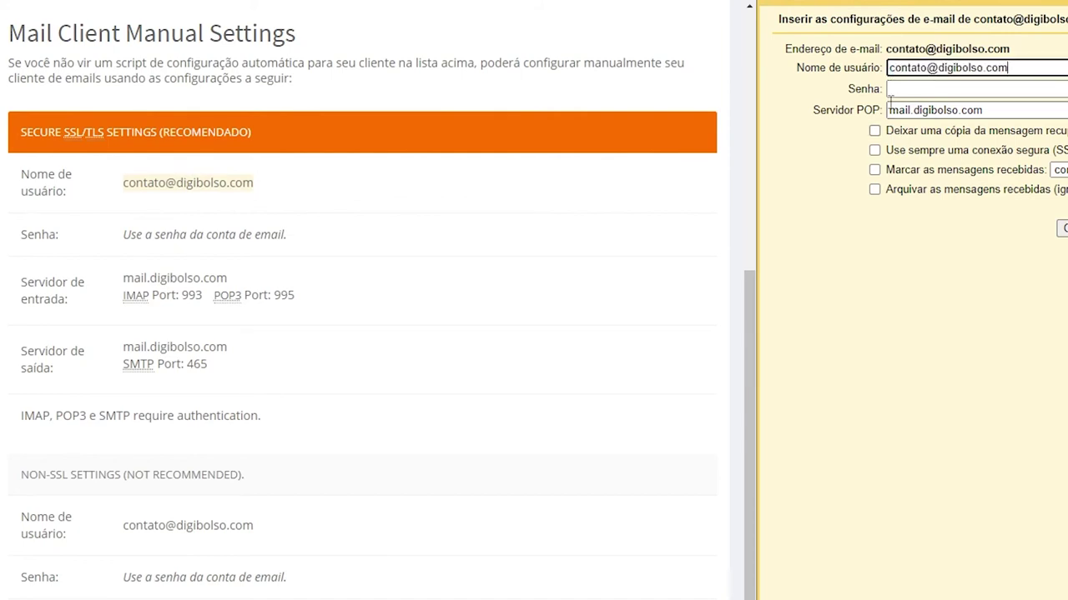
key("Tab")
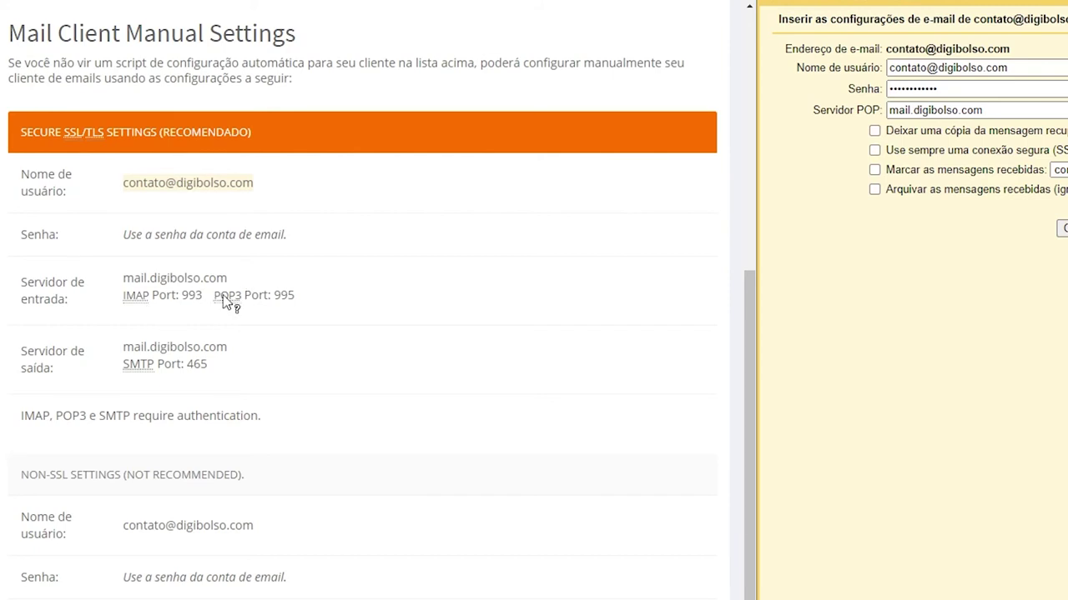
left_click(150, 280)
triple_click(934, 110)
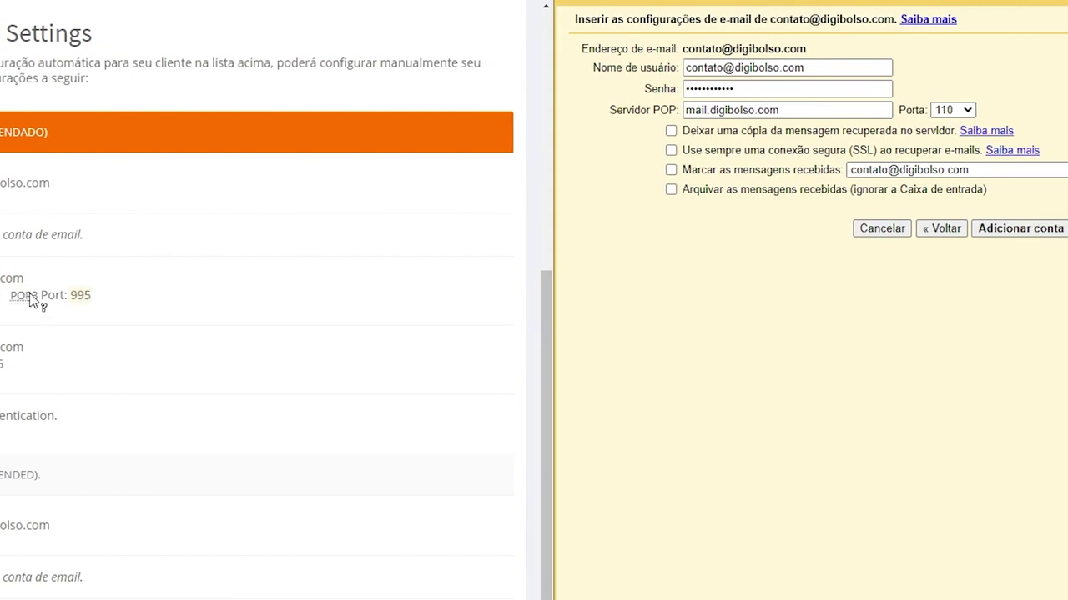
left_click(956, 113)
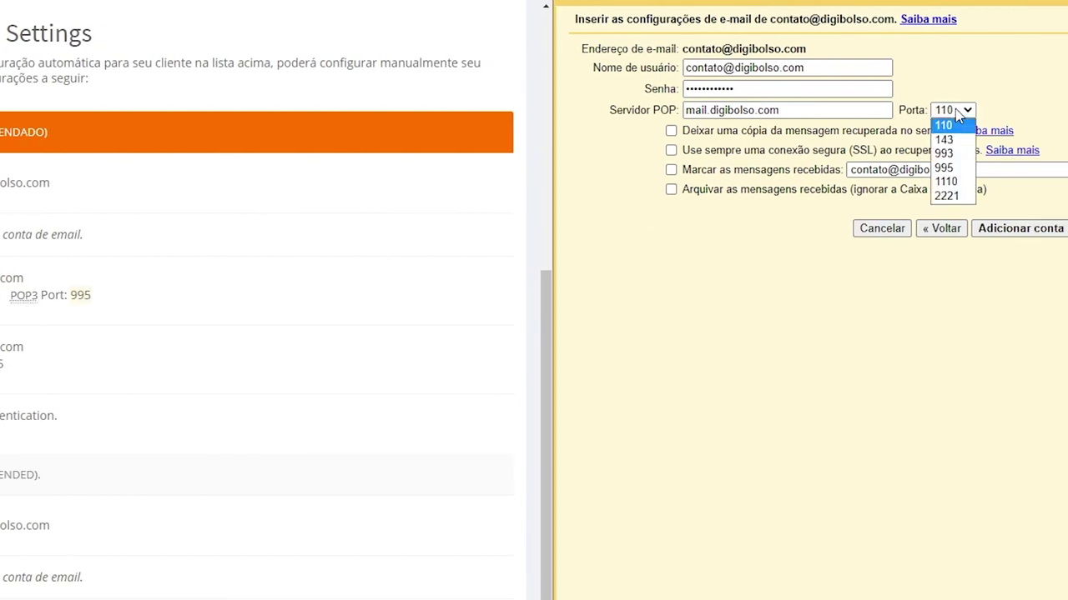
left_click(959, 169)
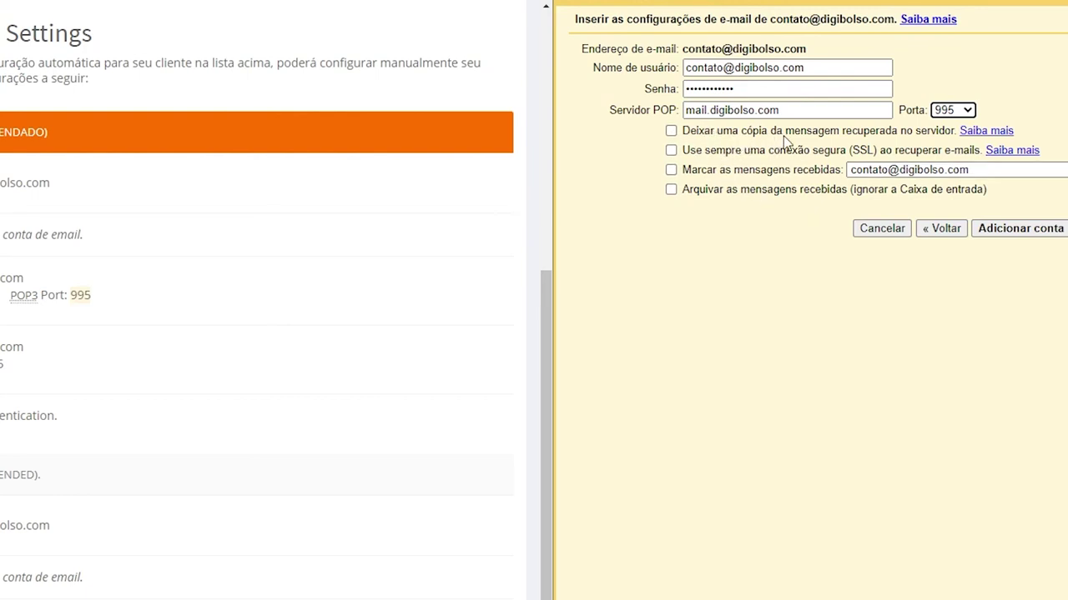
left_click(671, 132)
left_click(671, 150)
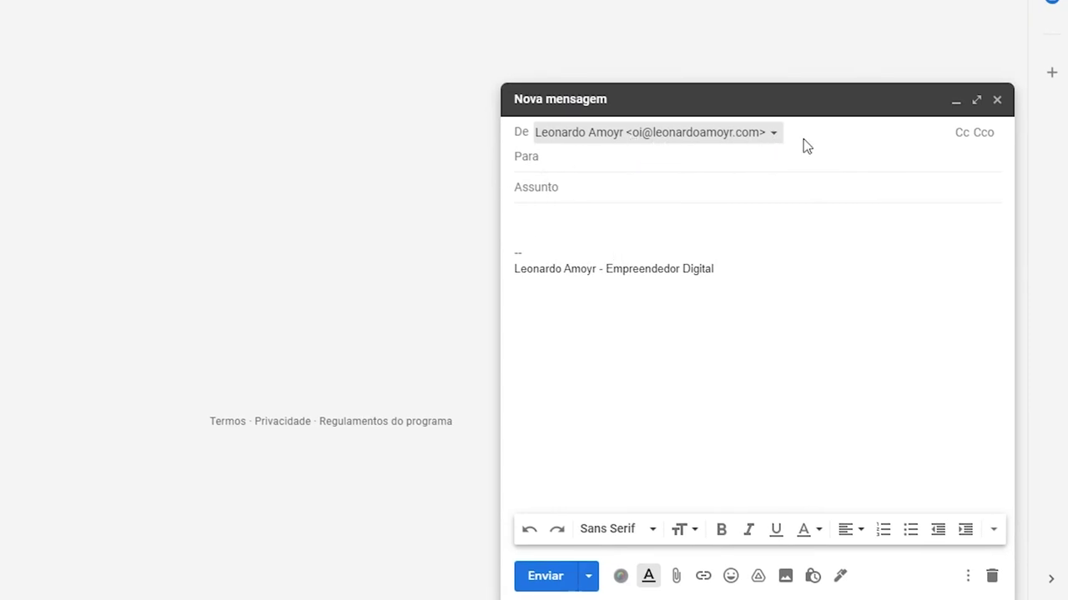
left_click(774, 135)
left_click(539, 142)
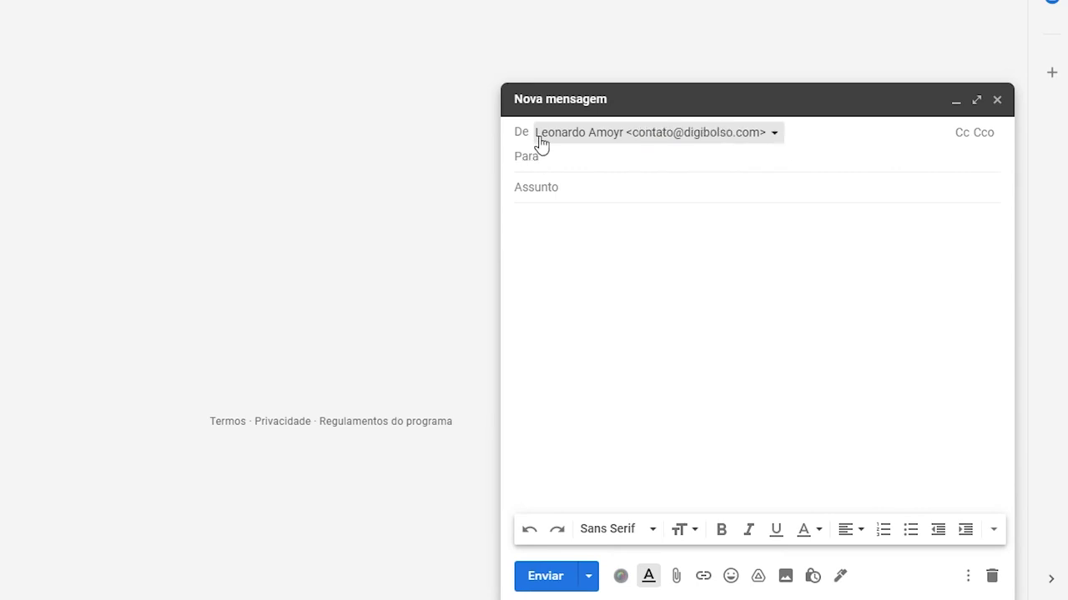